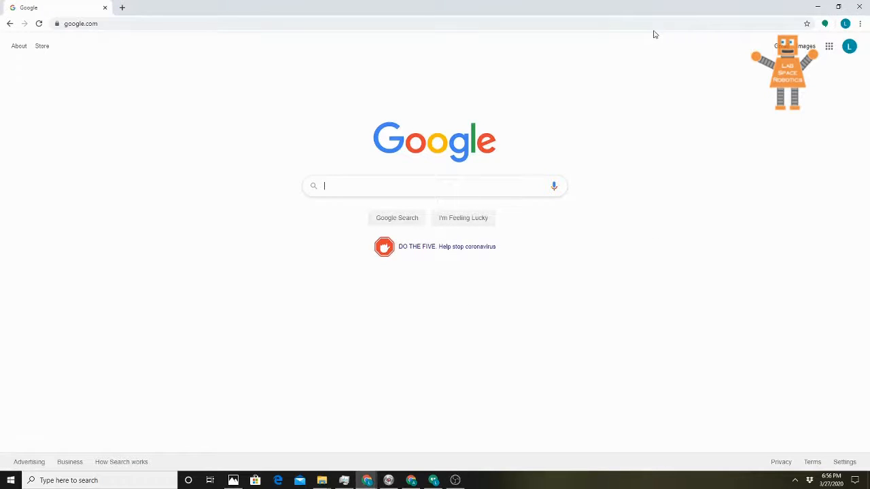
# Go to python.org and download the Python 3.8.2 installer for Windows.
pyautogui.click(611, 24)
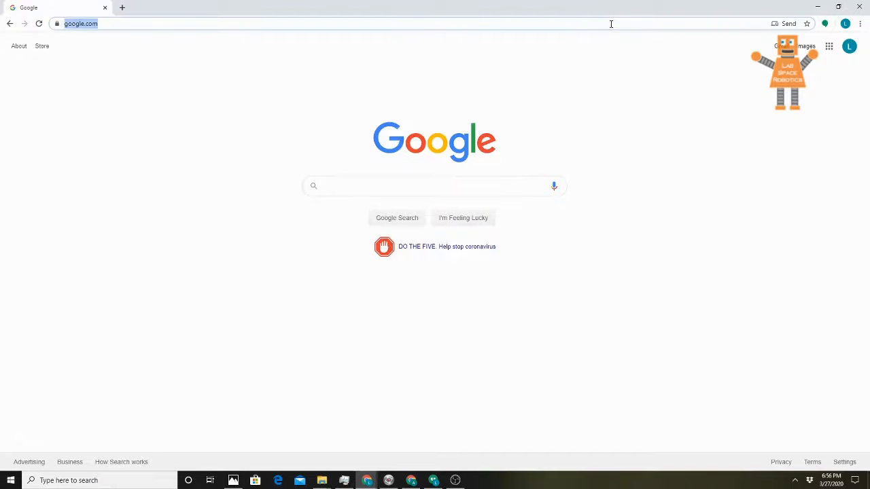
pyautogui.write('pytho')
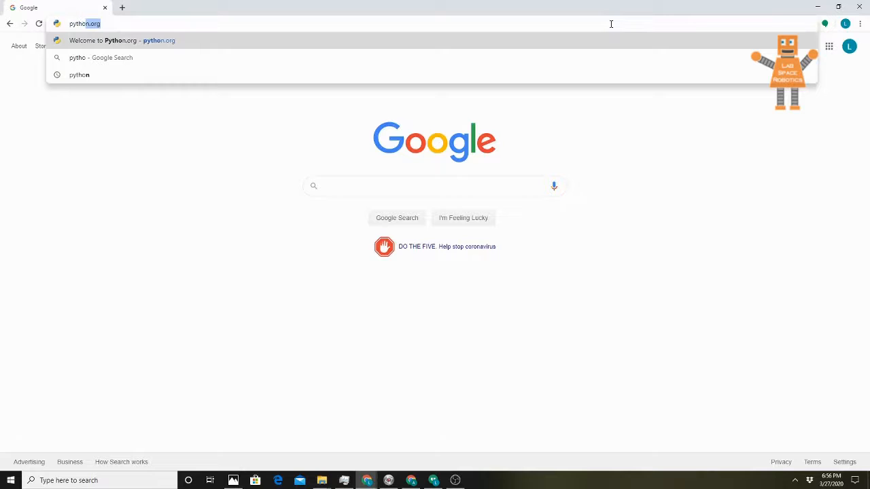
pyautogui.write('n.org')
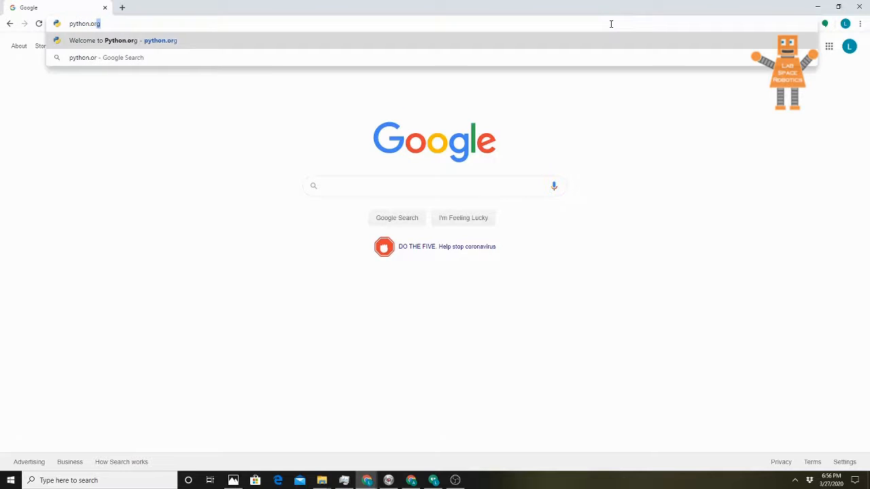
pyautogui.press('Return')
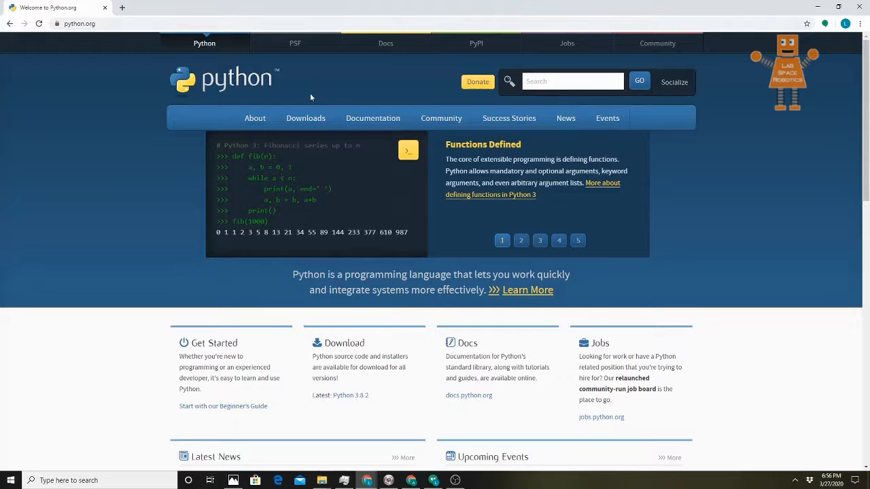
pyautogui.moveTo(304, 121)
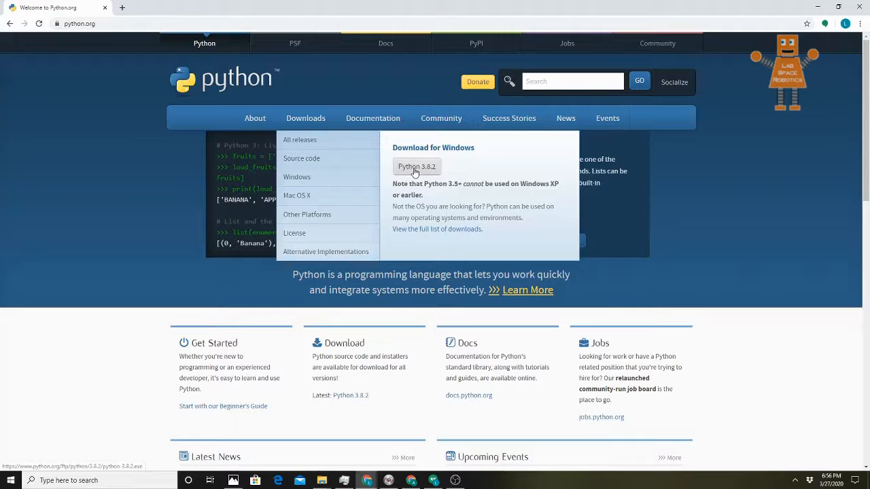
pyautogui.click(415, 171)
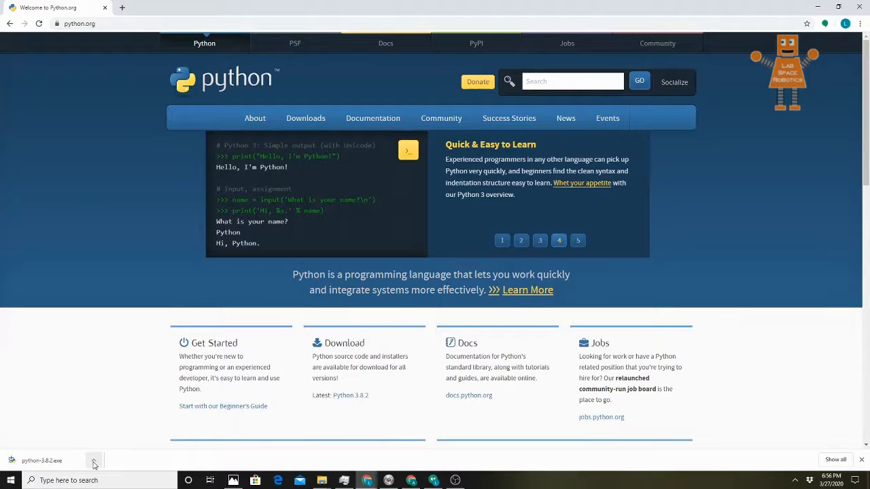
# Show the downloaded installer in its folder and run python-3.8.2.
pyautogui.click(95, 461)
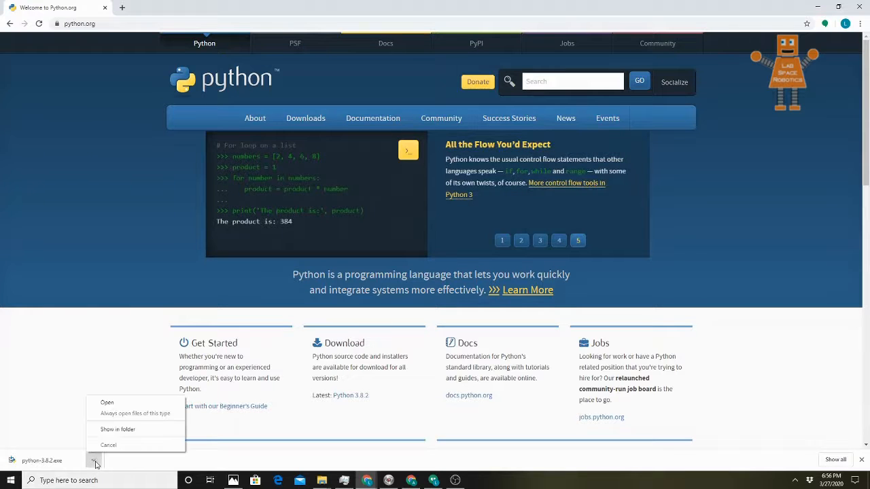
pyautogui.click(117, 431)
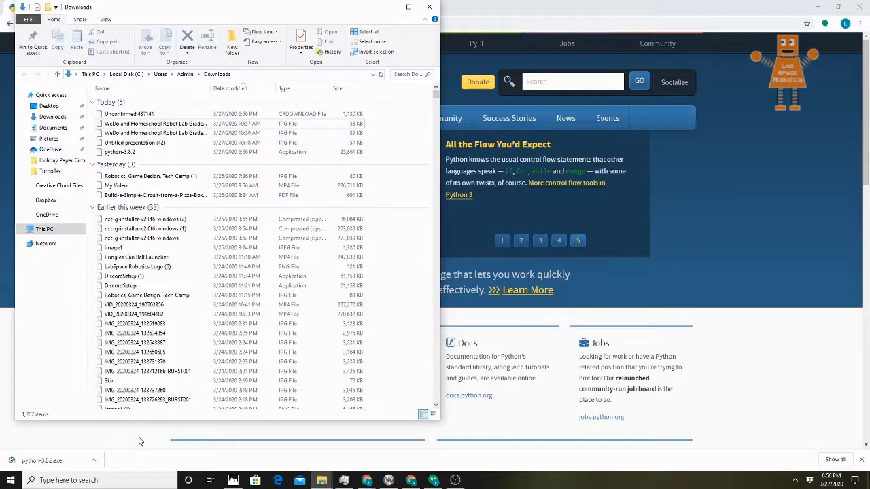
pyautogui.doubleClick(131, 155)
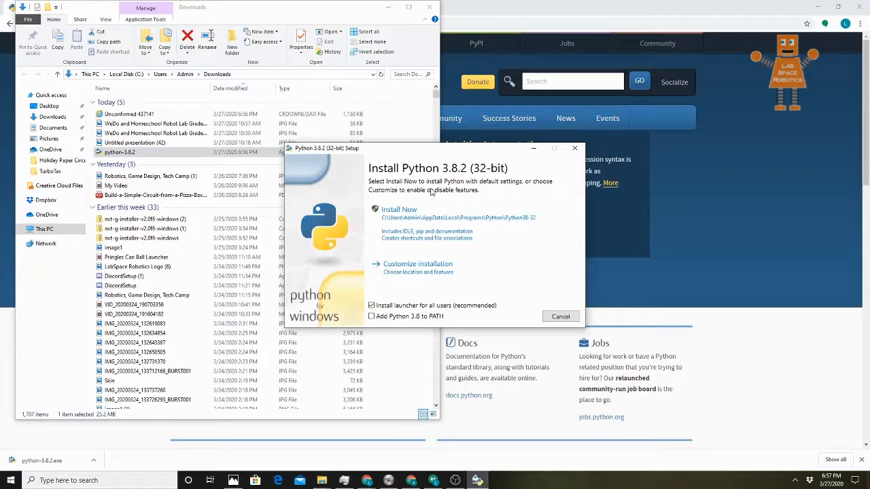
# Install Python 3.8.2 with the default settings, close the finished setup and minimize the Downloads folder window.
pyautogui.click(421, 219)
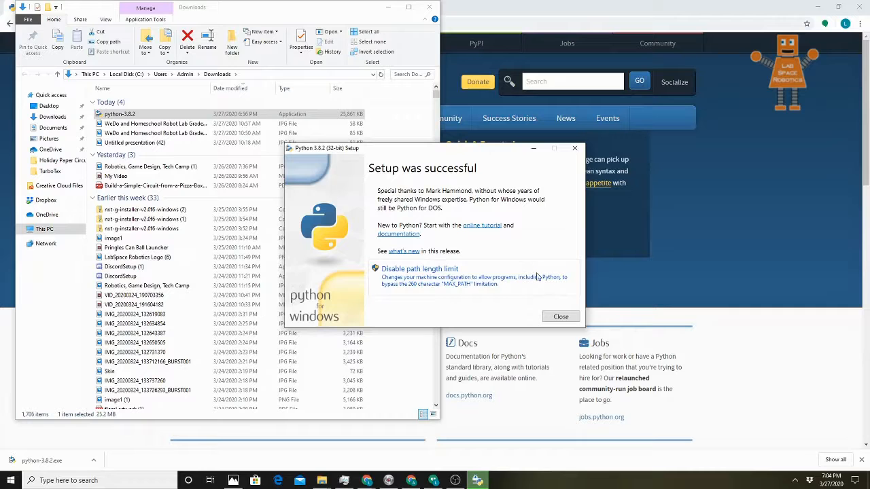
pyautogui.click(557, 317)
pyautogui.click(222, 417)
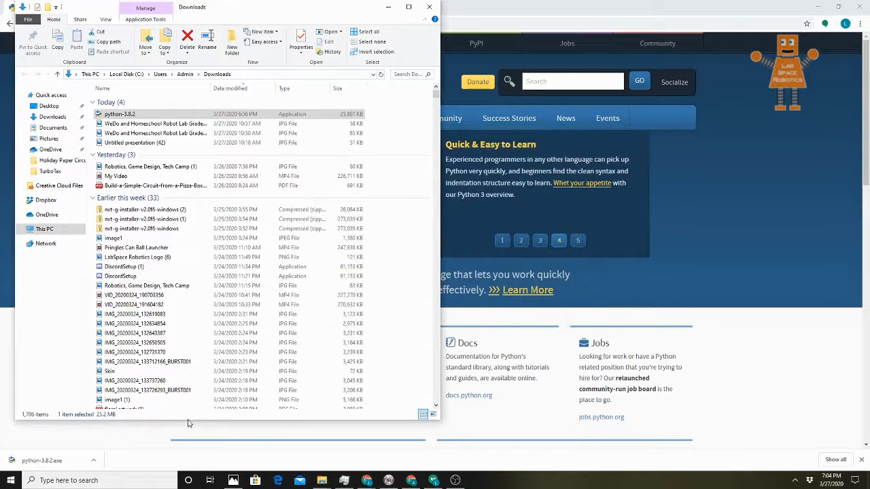
pyautogui.click(389, 8)
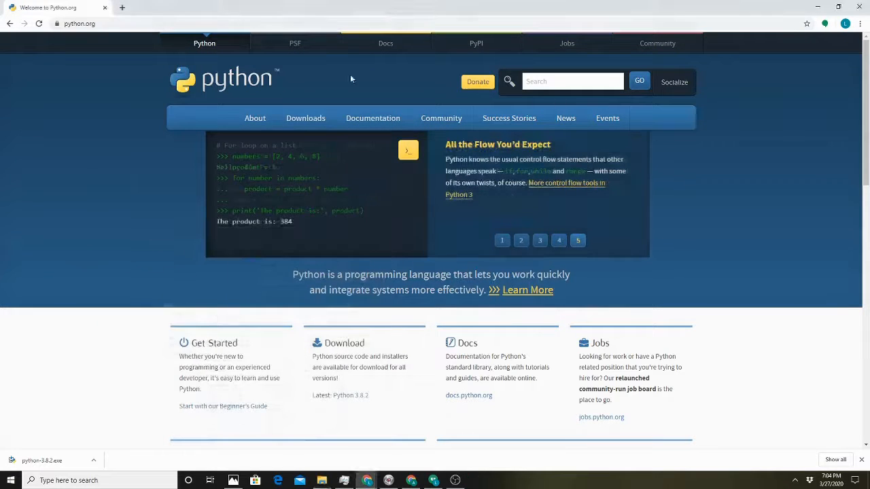
# Search Windows for python, replace the search with idle, and open IDLE (Python 3.8 32-bit).
pyautogui.click(8, 484)
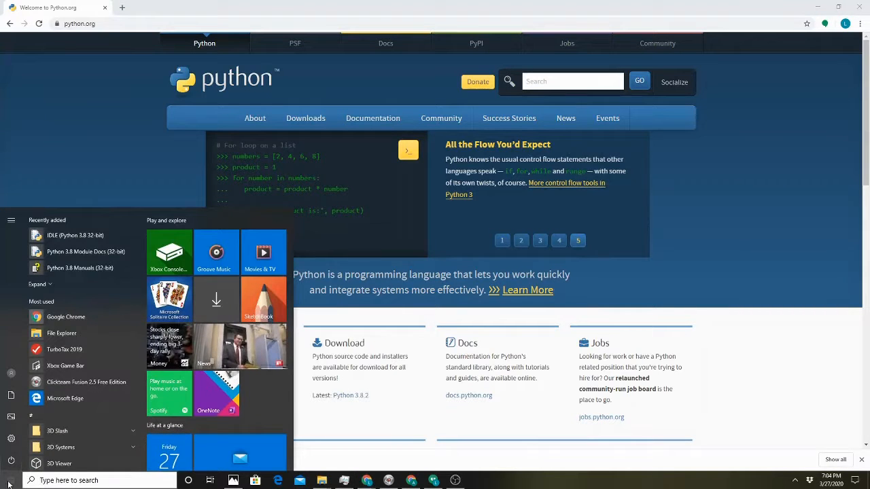
pyautogui.write('python')
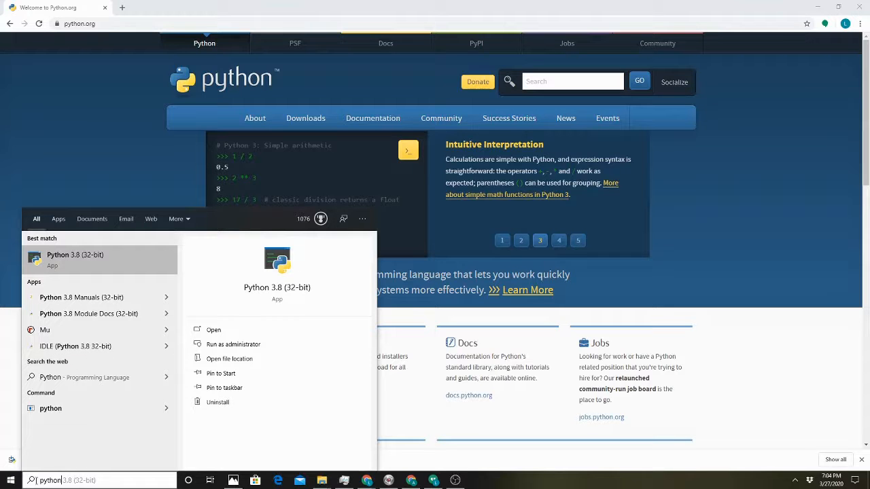
pyautogui.press('Right')
pyautogui.moveTo(100, 479); pyautogui.dragTo(40, 480)
pyautogui.write('id')
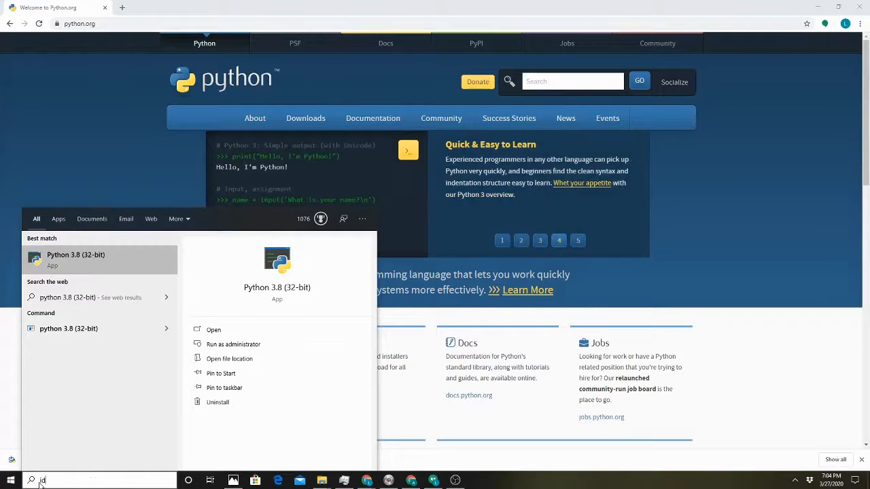
pyautogui.write('le')
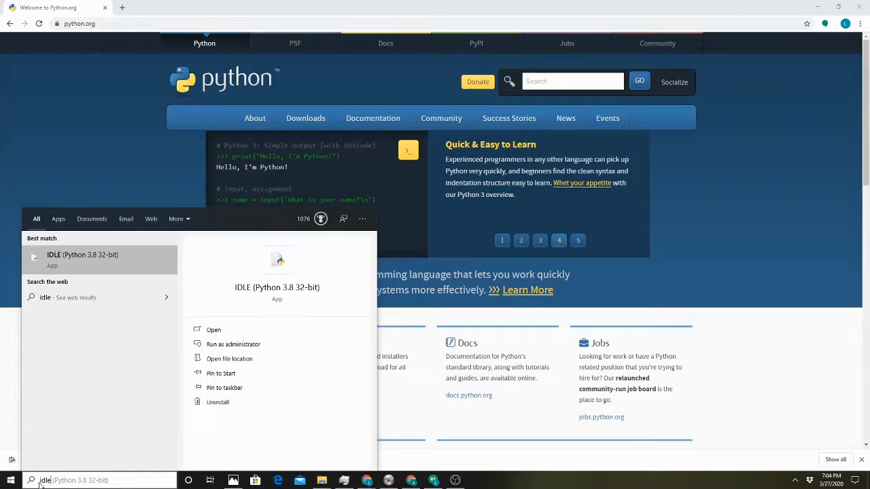
pyautogui.click(61, 262)
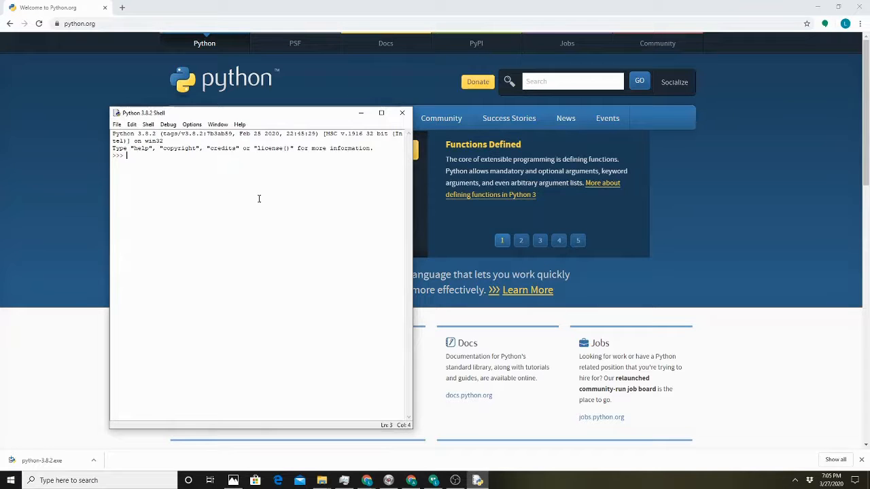
# Run print("Hello World!") at the Python Shell prompt.
pyautogui.write('print')
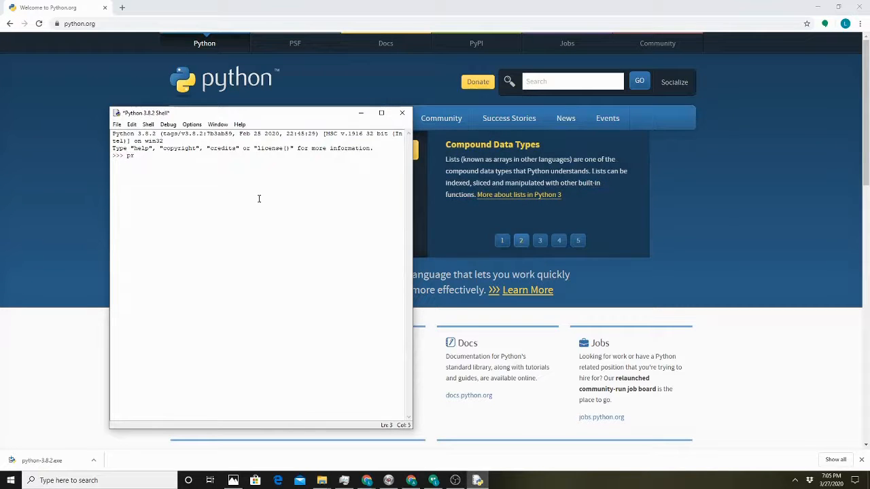
pyautogui.write('("Hello Wor')
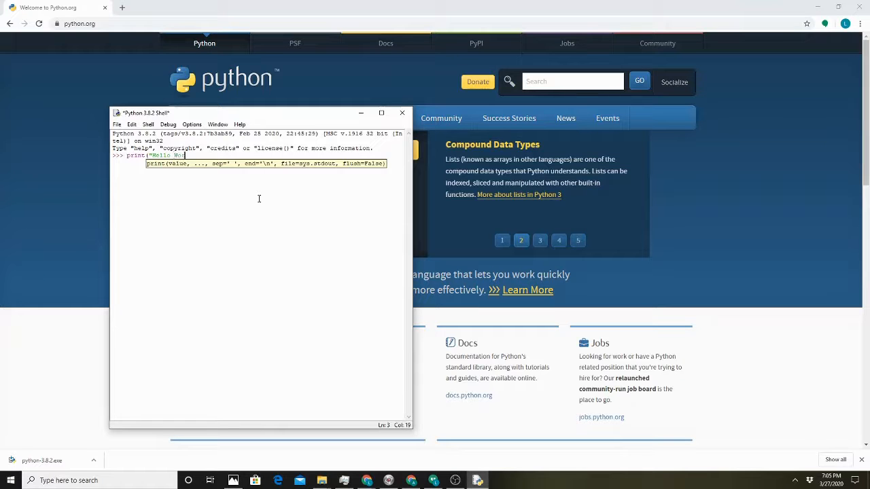
pyautogui.write('ld!")')
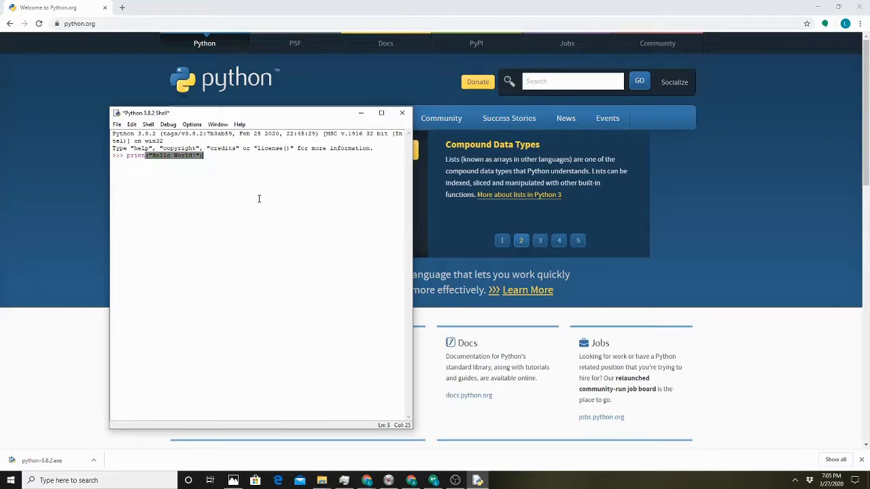
pyautogui.press('Return')
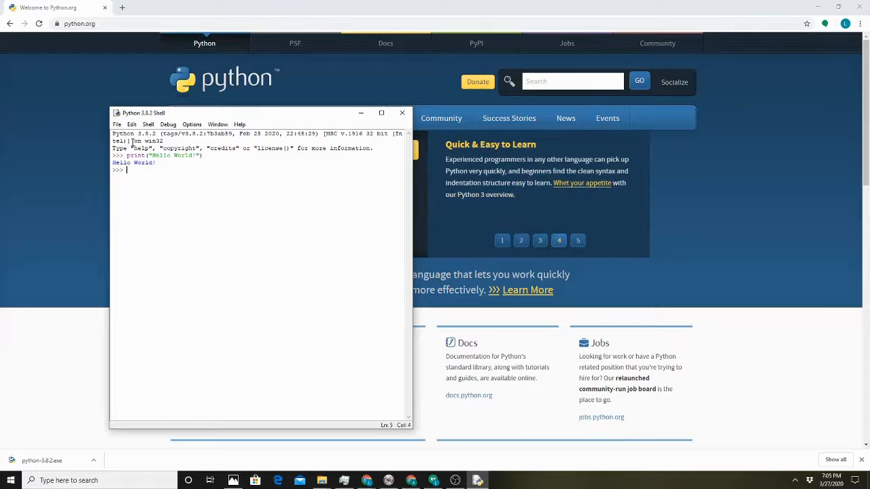
# Create a new untitled file in IDLE and close the Python Shell window.
pyautogui.click(117, 125)
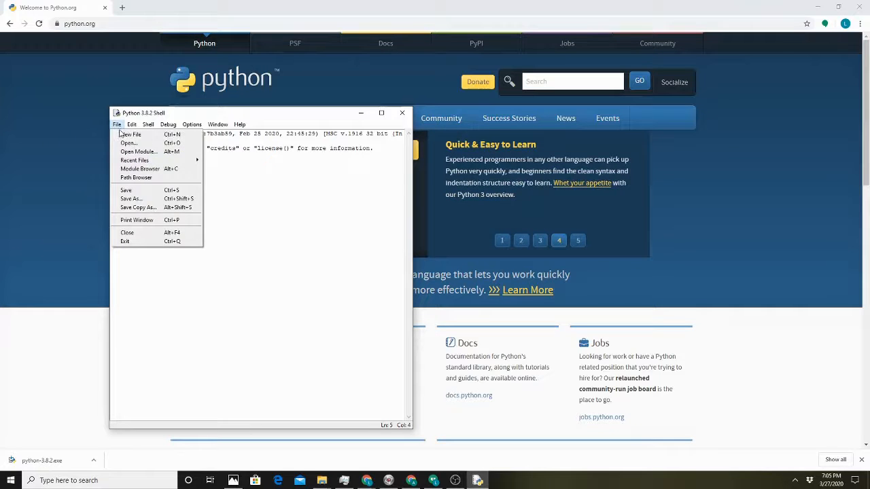
pyautogui.click(129, 135)
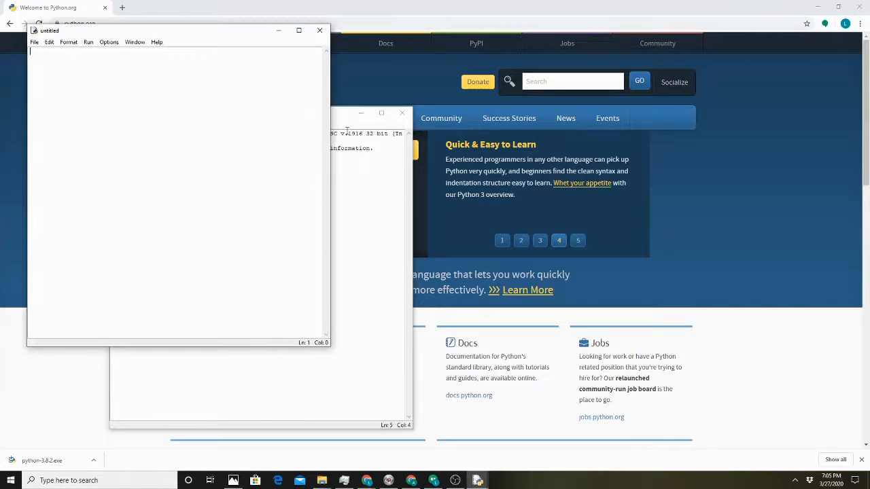
pyautogui.click(347, 137)
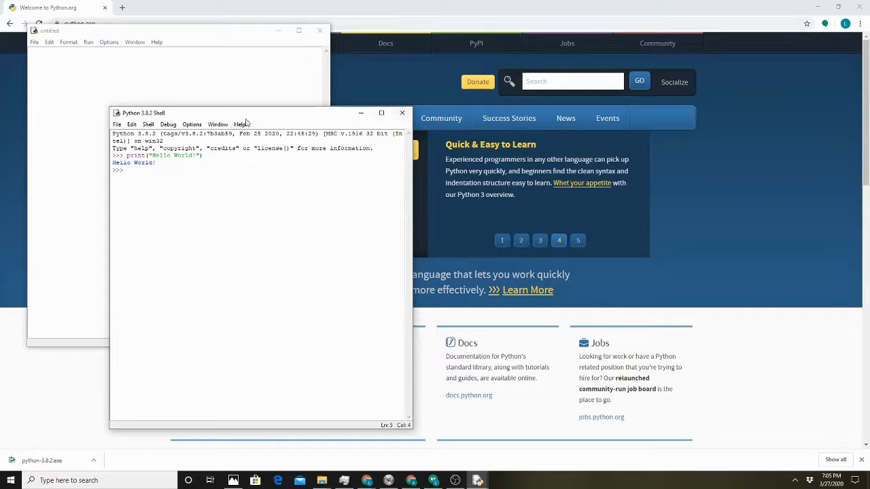
pyautogui.click(401, 113)
# Write print("Hello World!") with a new line after it in the untitled file and close the file without saving.
pyautogui.write('pri')
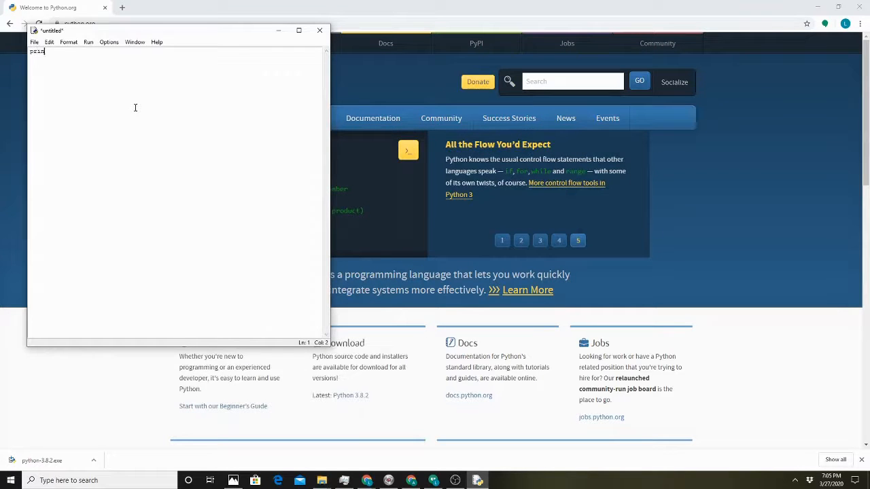
pyautogui.write('nt("Hello World')
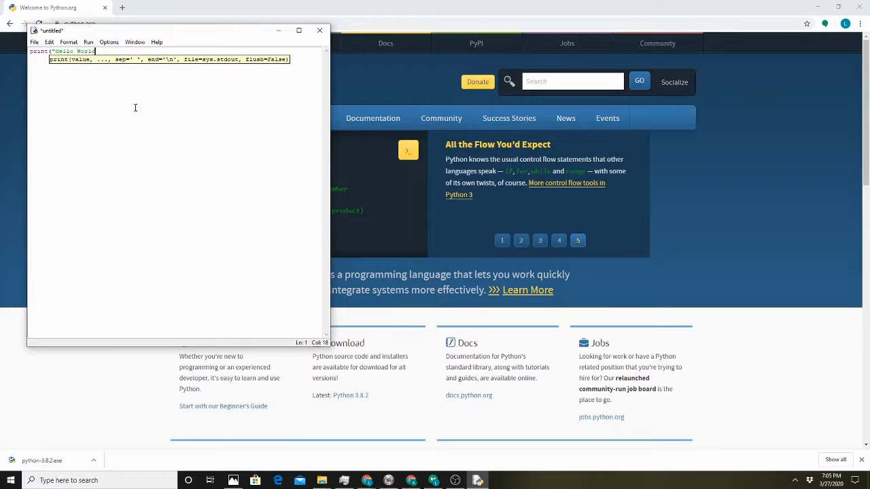
pyautogui.write('!")')
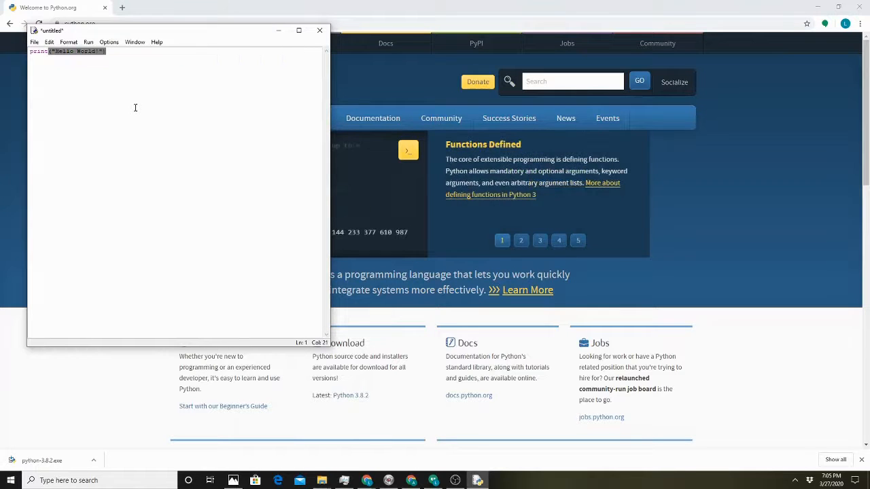
pyautogui.press('Return')
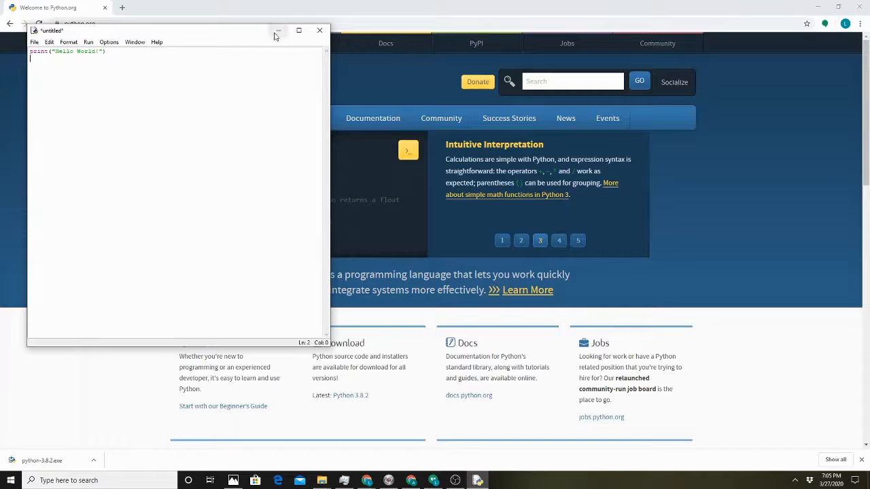
pyautogui.click(321, 32)
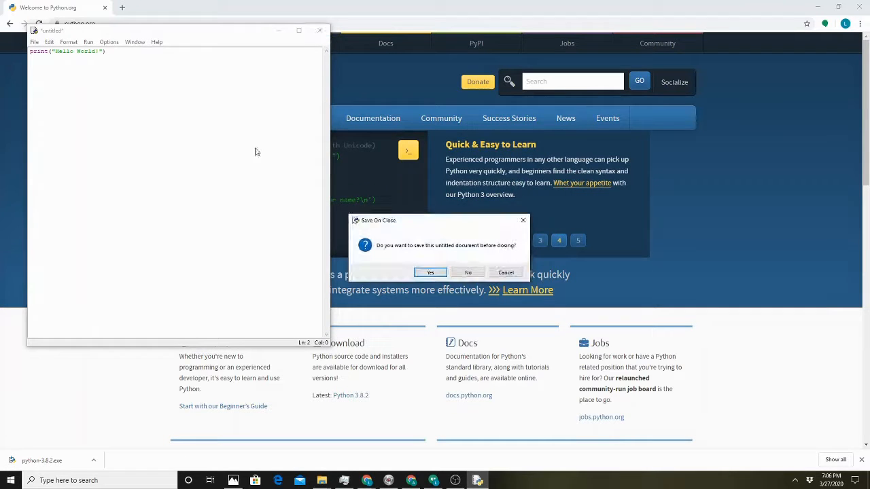
pyautogui.click(471, 272)
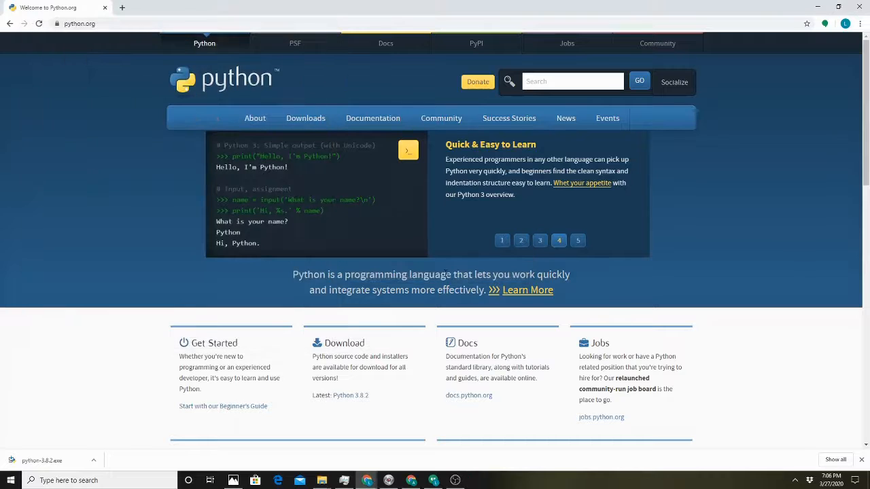